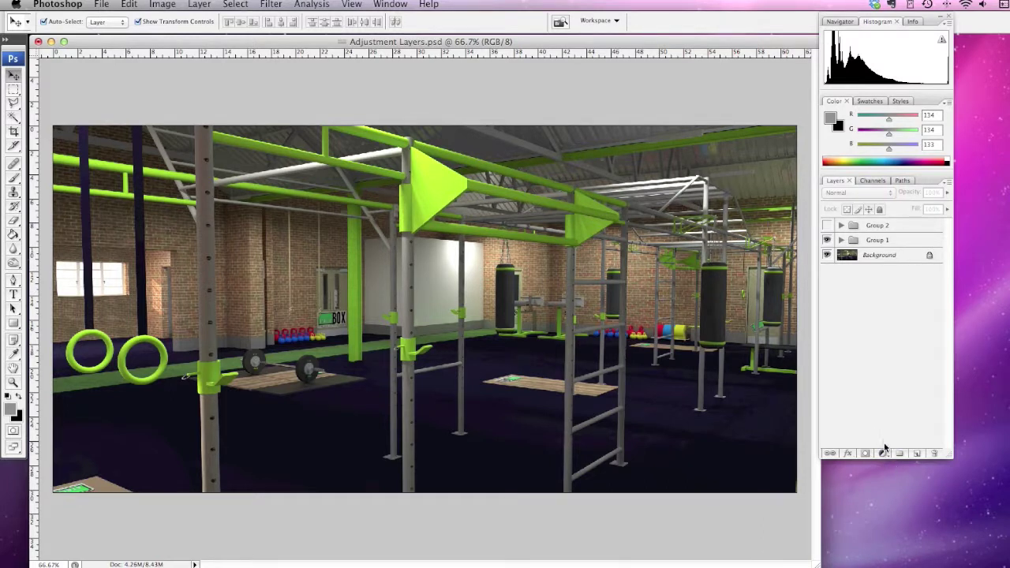
Step: Add a Brightness/Contrast adjustment layer at +47 brightness and +28 contrast, then compare it off and on
click(884, 454)
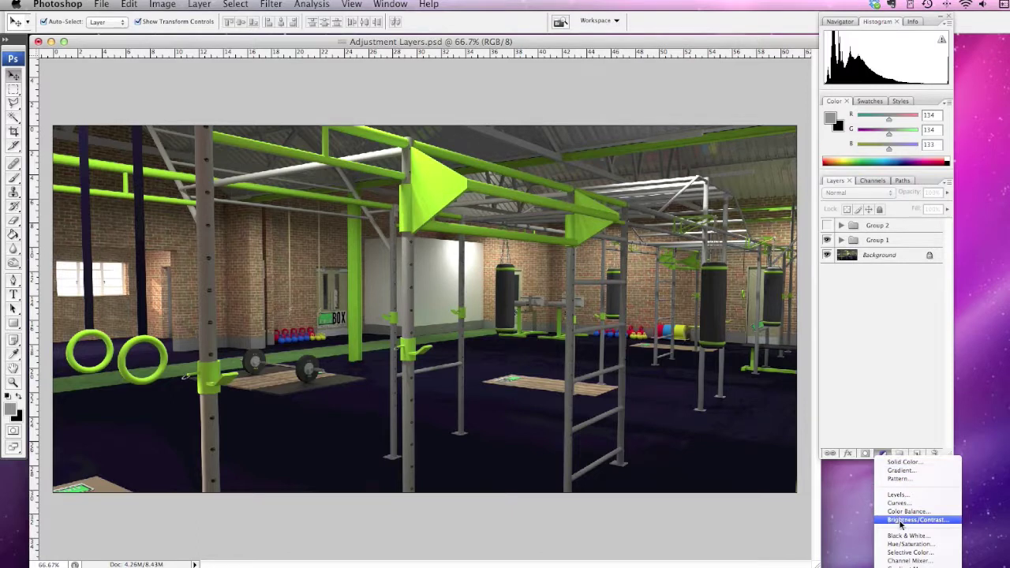
click(898, 520)
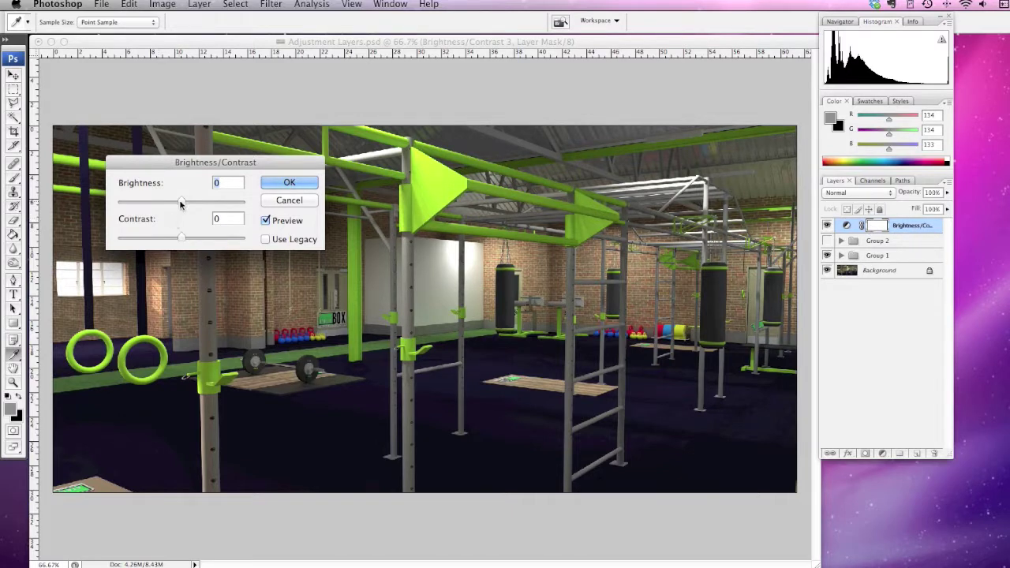
drag(181, 203, 201, 203)
drag(182, 237, 199, 241)
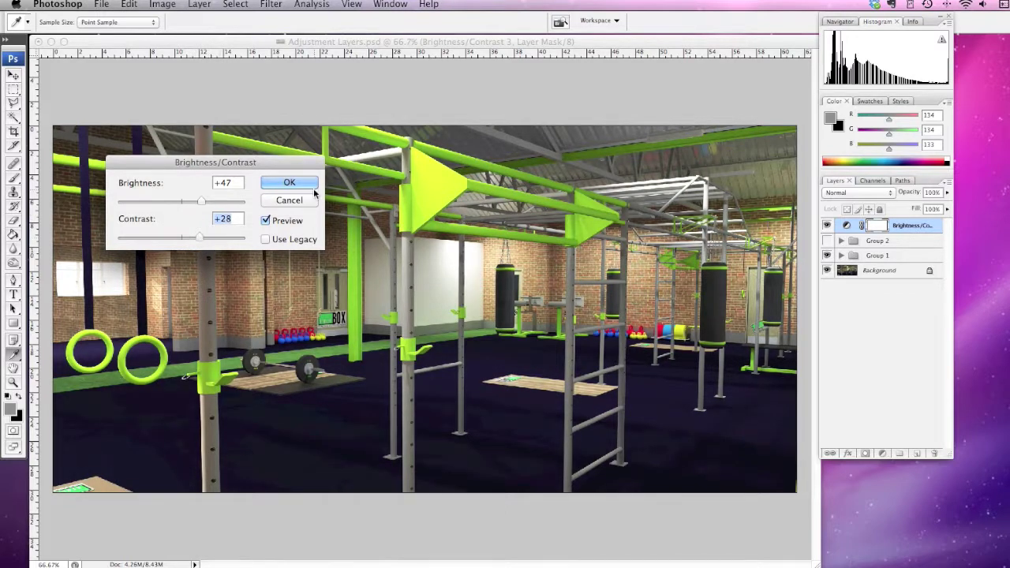
click(286, 184)
key(v)
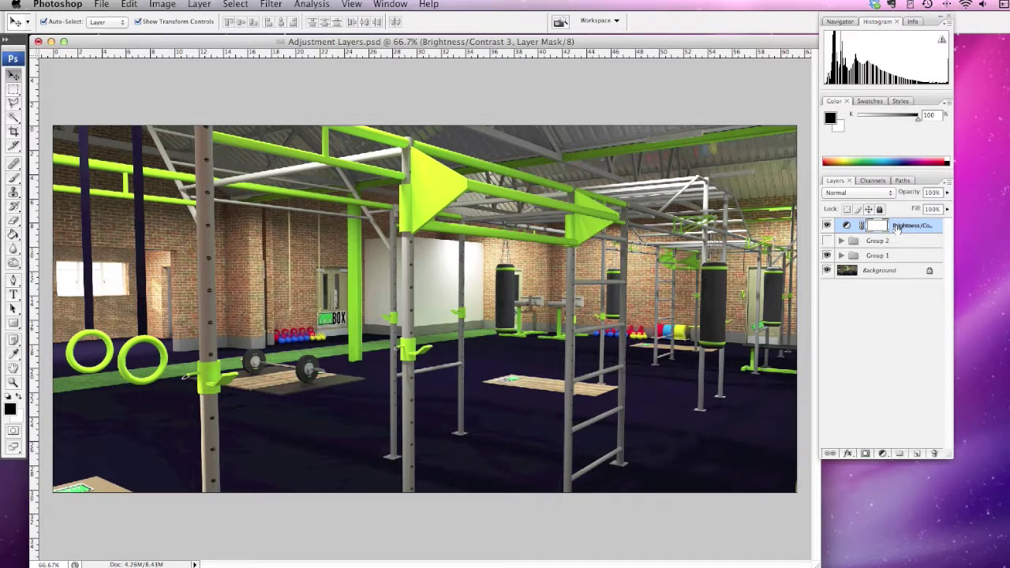
click(827, 226)
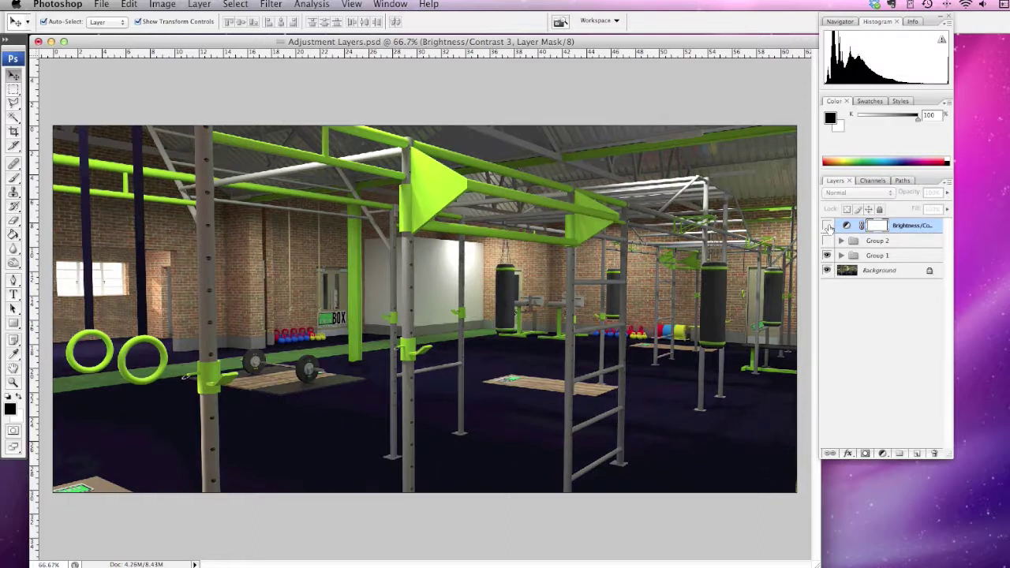
click(827, 226)
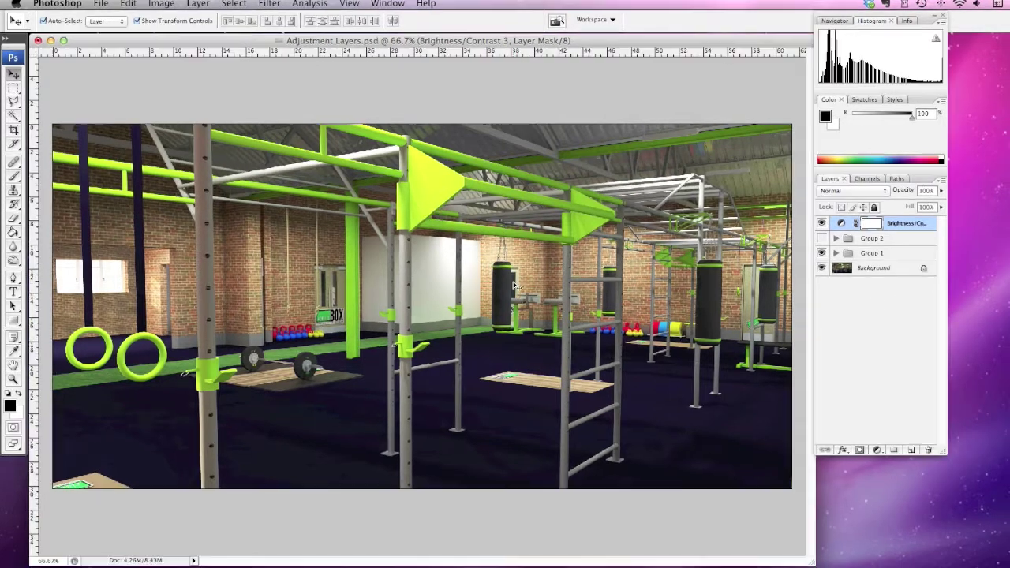
Step: Add a Hue/Saturation layer targeting Yellows, sampled from the green beam, with hue set to -59
click(876, 450)
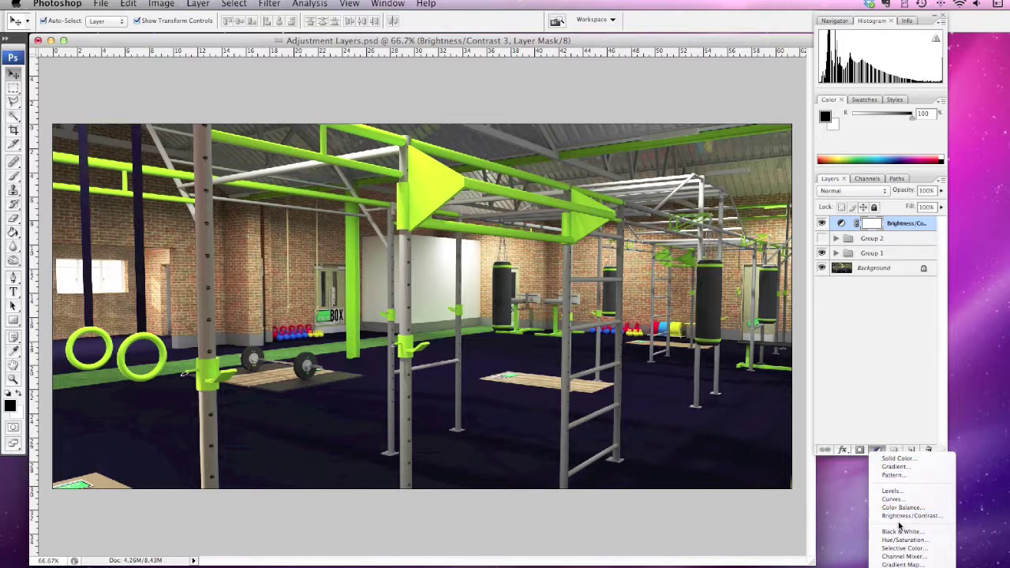
key(Escape)
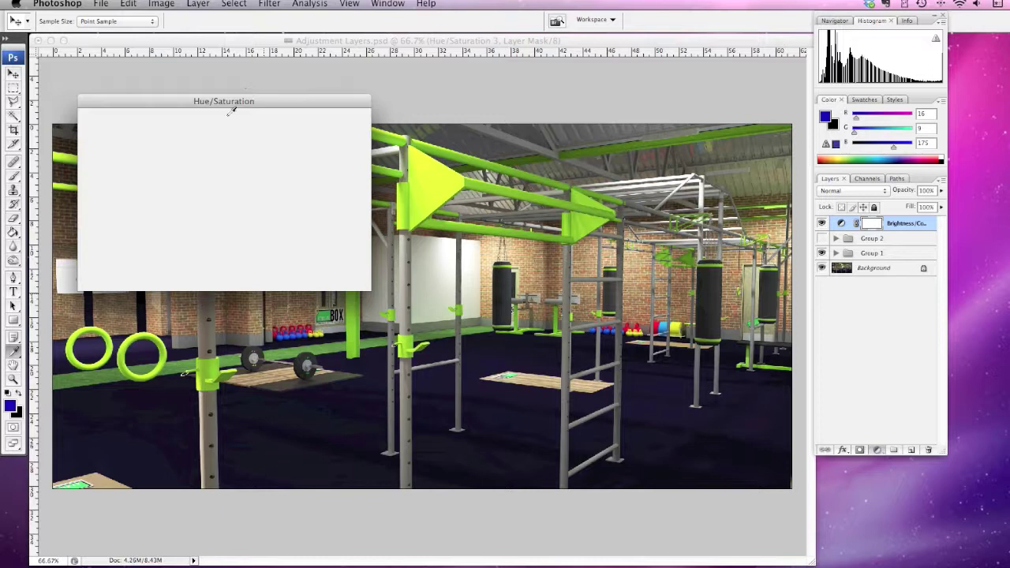
drag(238, 102, 218, 66)
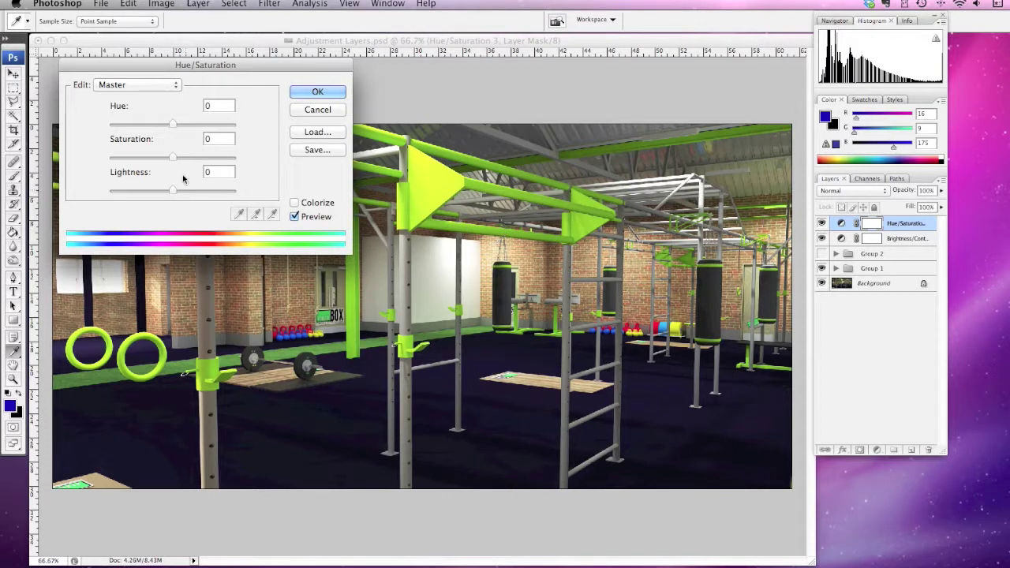
click(169, 87)
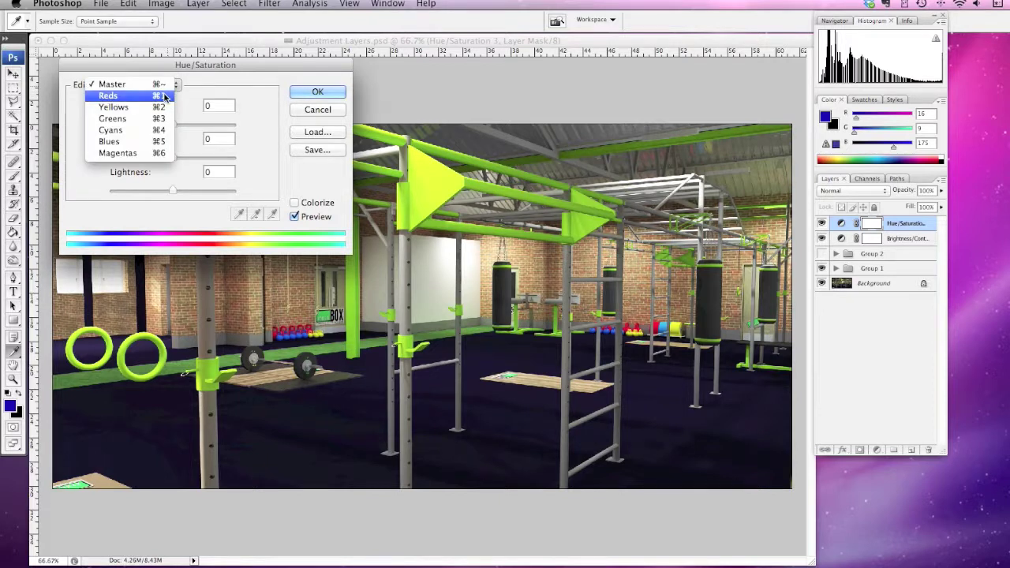
click(118, 107)
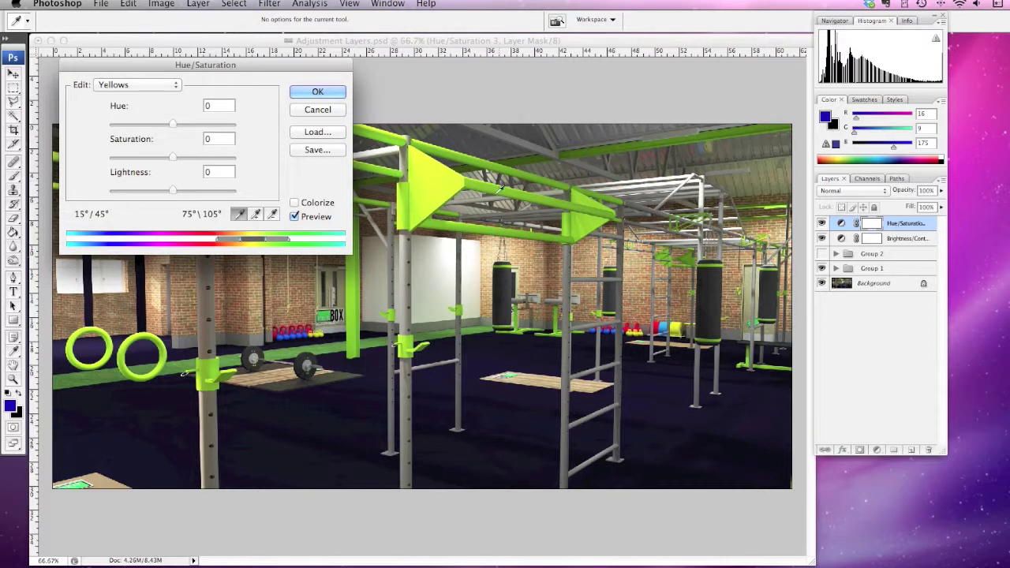
click(492, 185)
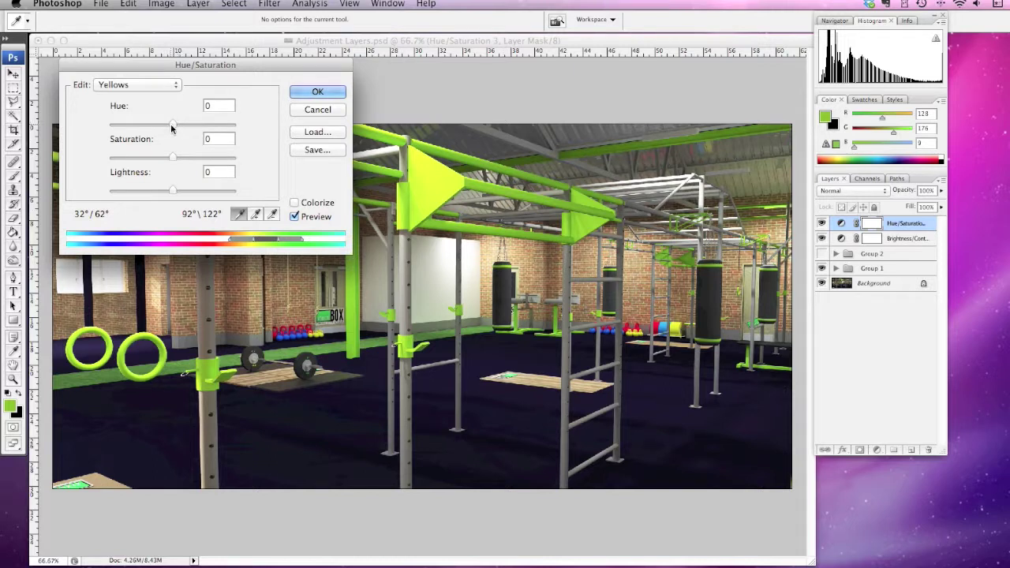
drag(171, 128, 191, 126)
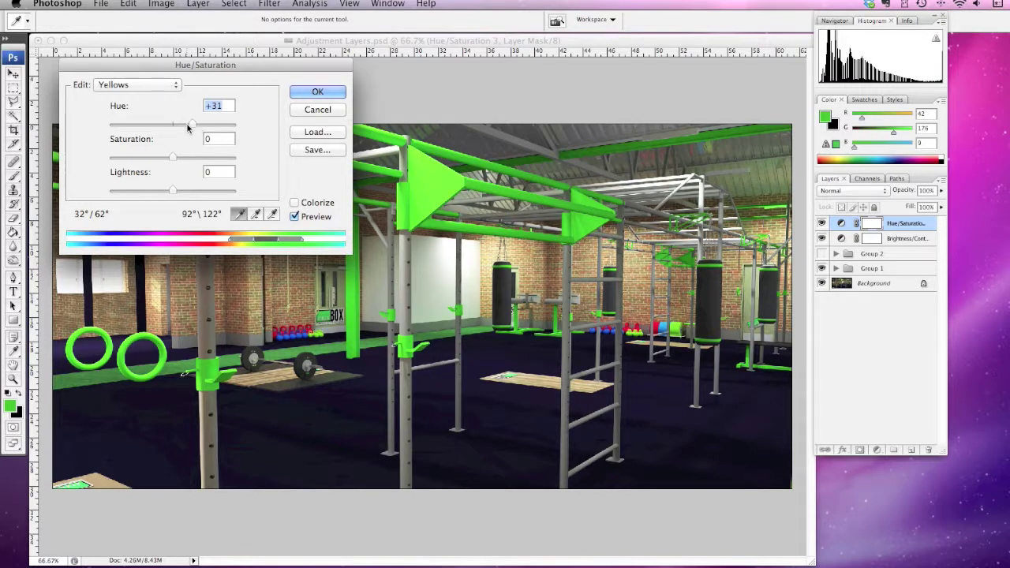
drag(188, 128, 229, 126)
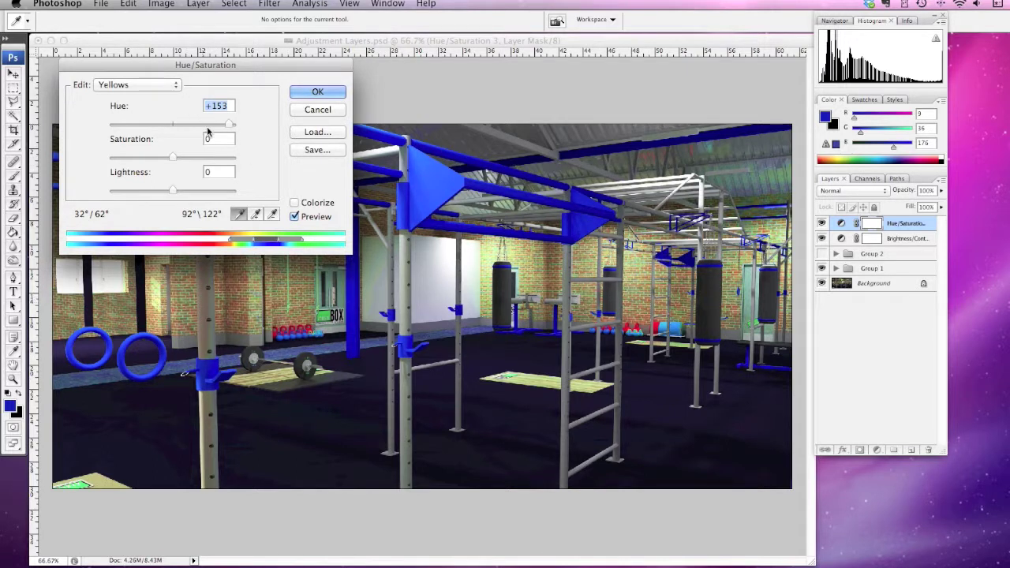
drag(226, 125, 140, 125)
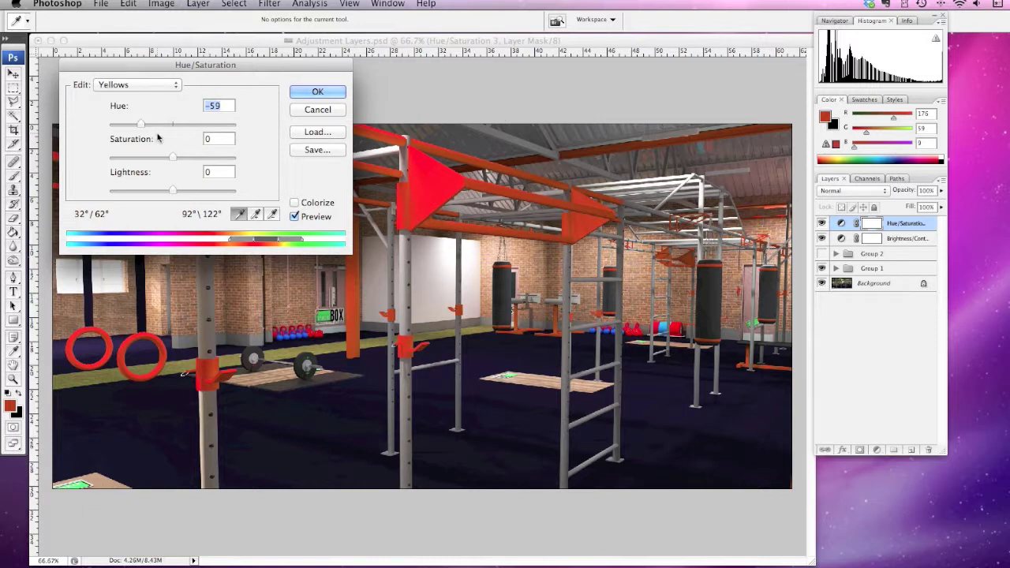
click(301, 92)
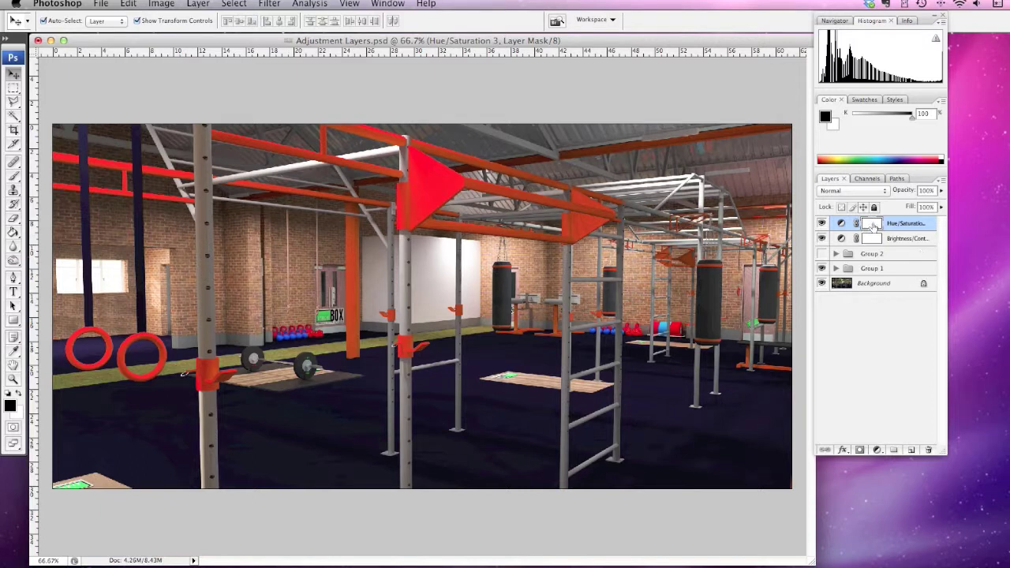
Step: Paint black with a size-20 brush on the Hue/Saturation mask along the upright post to keep it green
click(13, 175)
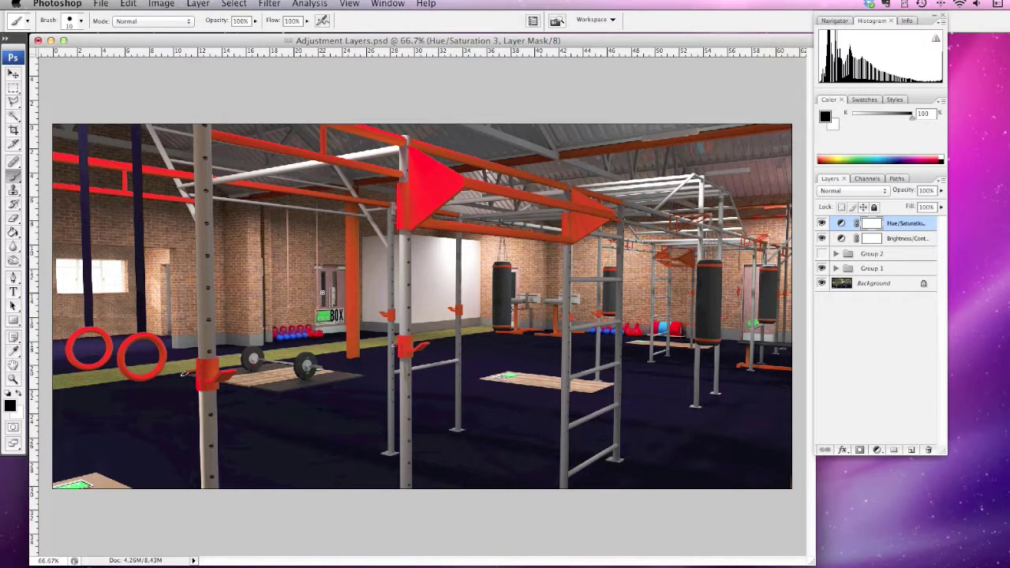
key(bracketright)
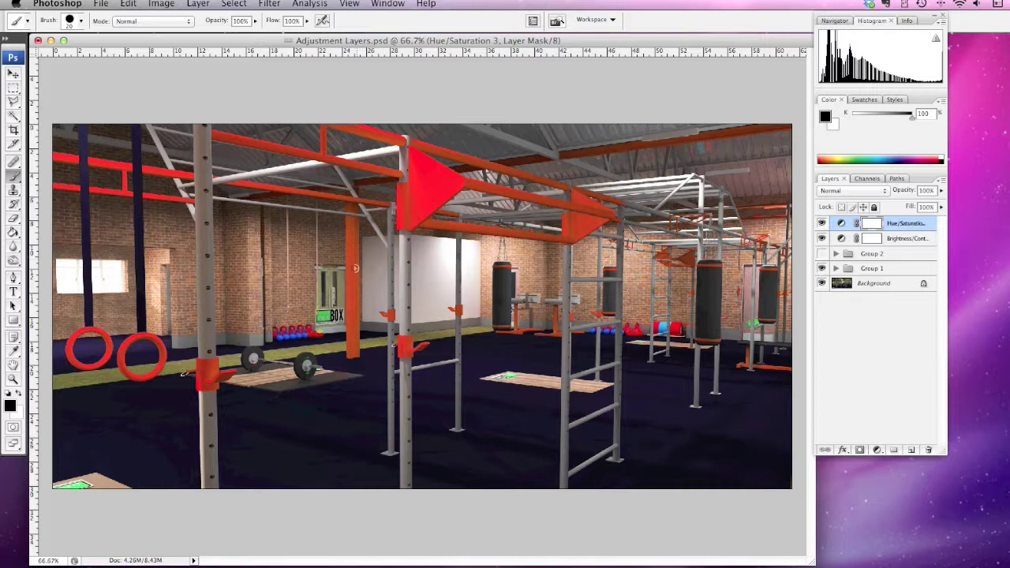
click(355, 268)
drag(352, 244, 353, 355)
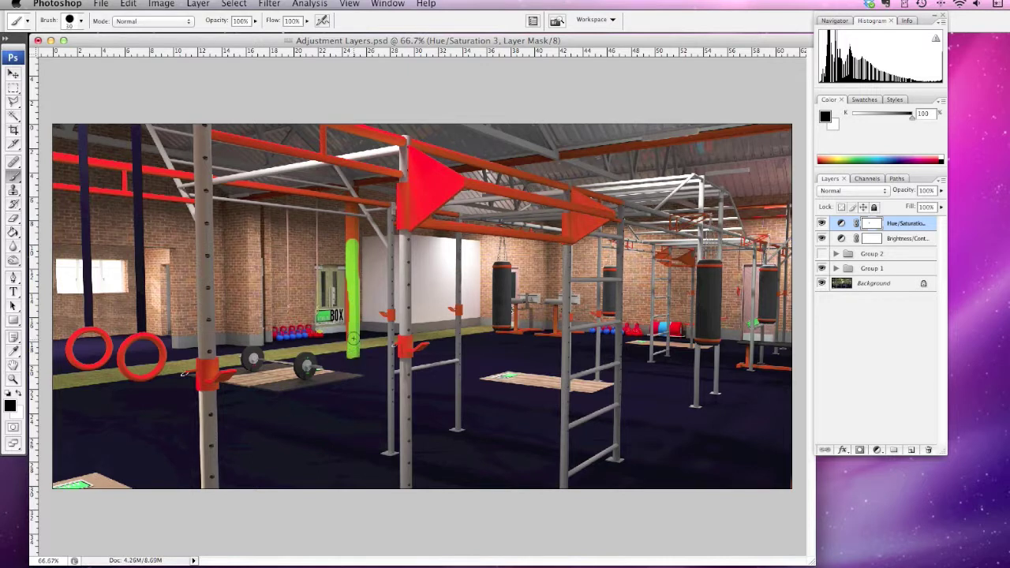
drag(353, 269, 352, 223)
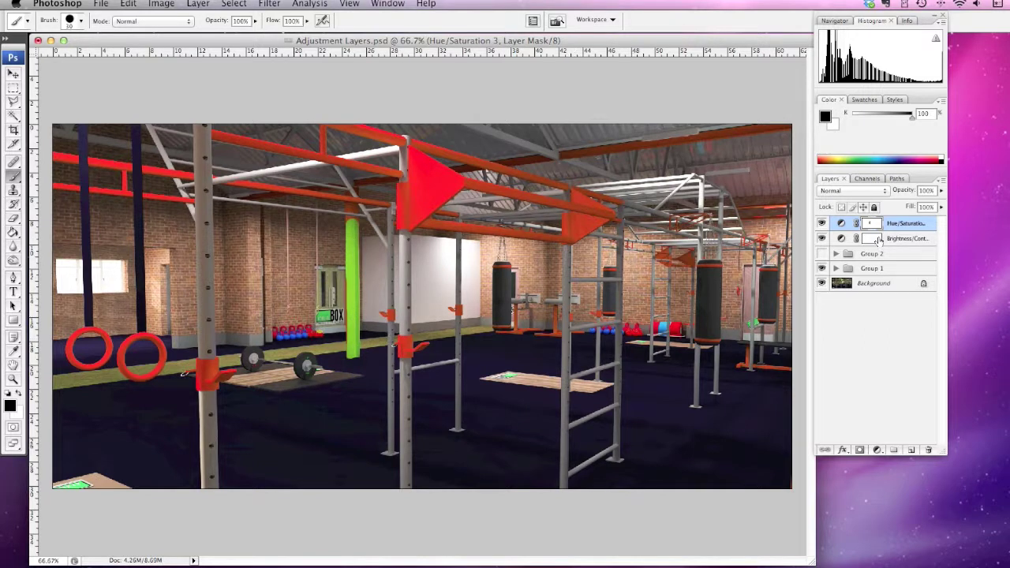
Step: Compare the red recolour on and off, leaving the Hue/Saturation layer hidden
click(821, 224)
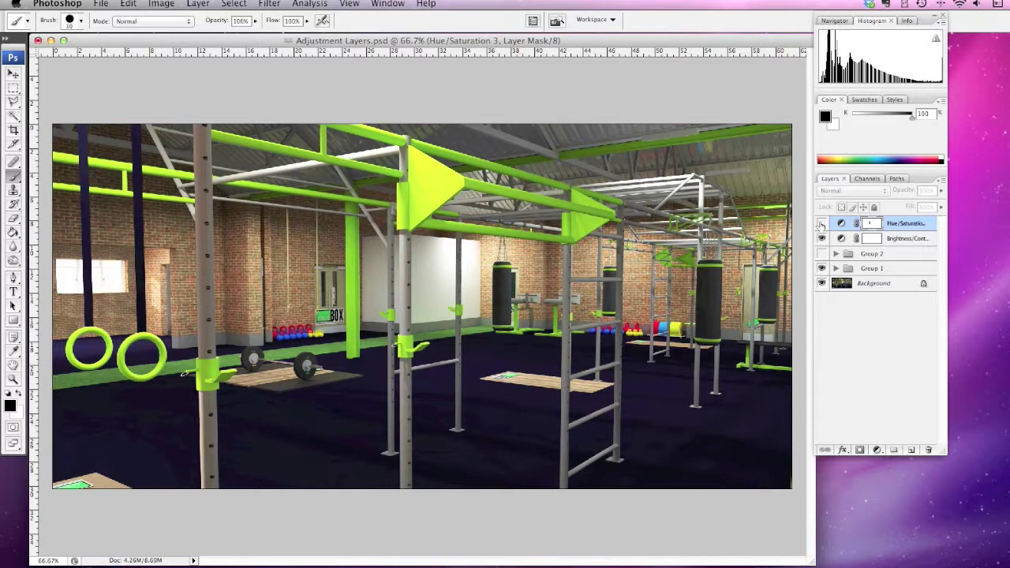
click(822, 224)
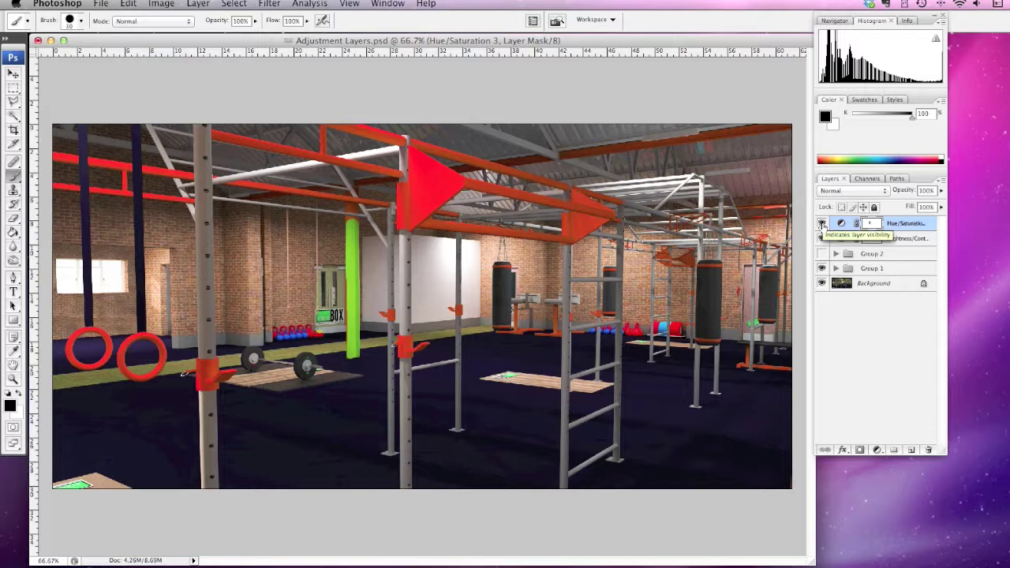
click(821, 225)
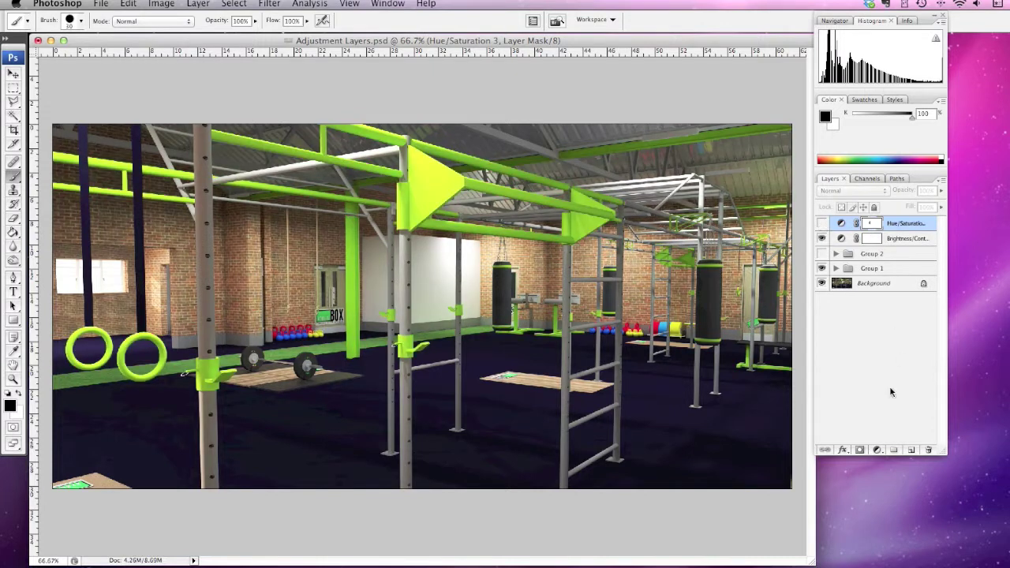
click(878, 450)
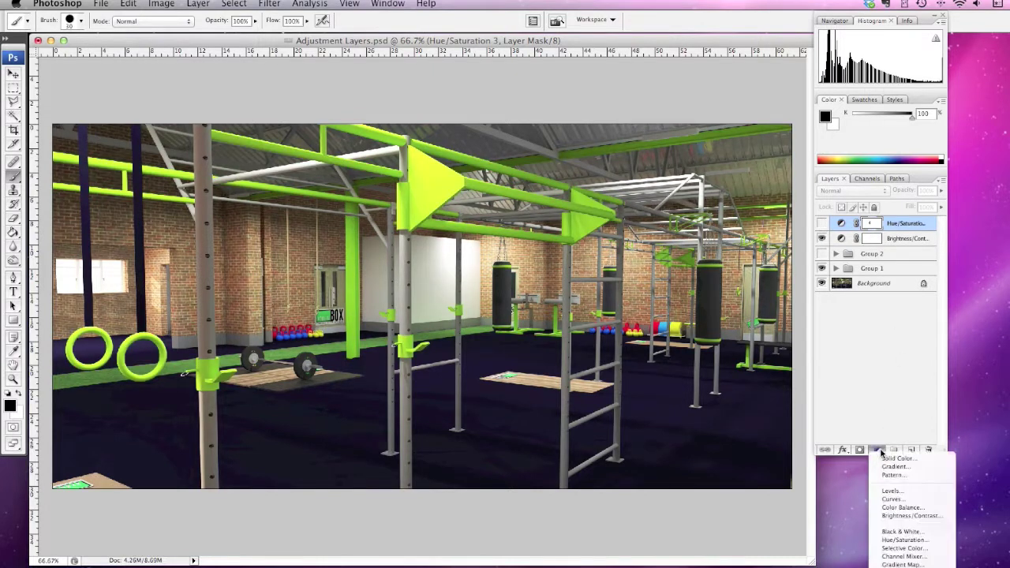
Step: Add a Black & White adjustment layer with the default mix and toggle it to compare
click(918, 534)
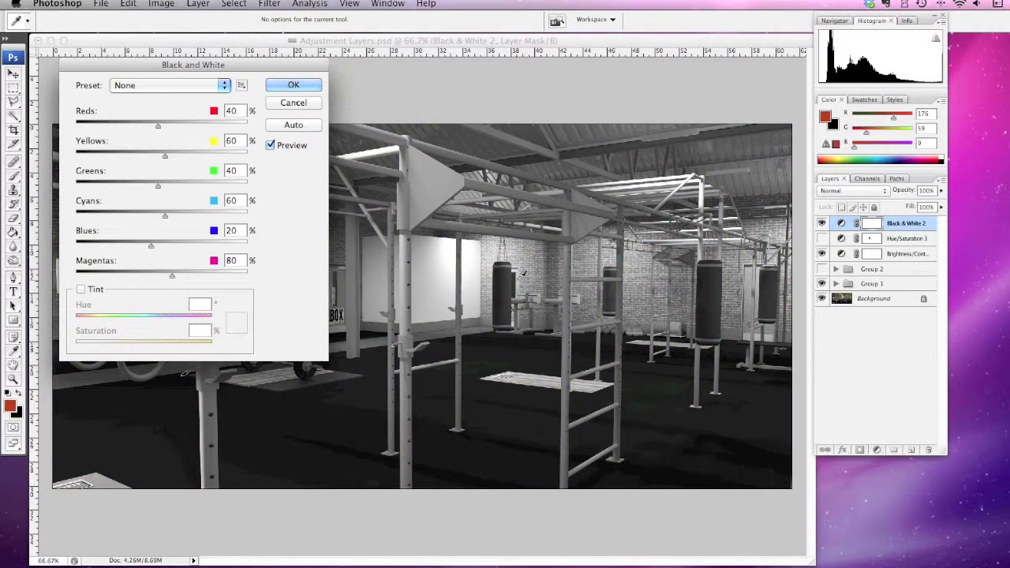
click(277, 87)
key(d)
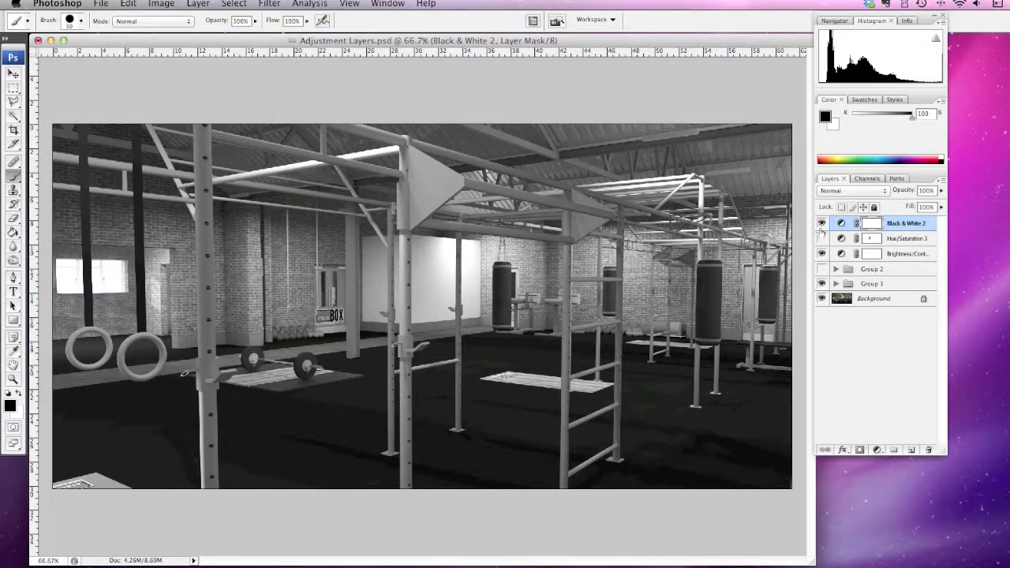
click(822, 224)
click(822, 224)
Step: Magic Wand-select the near punching bag's green top and base bands on the Background layer
click(822, 224)
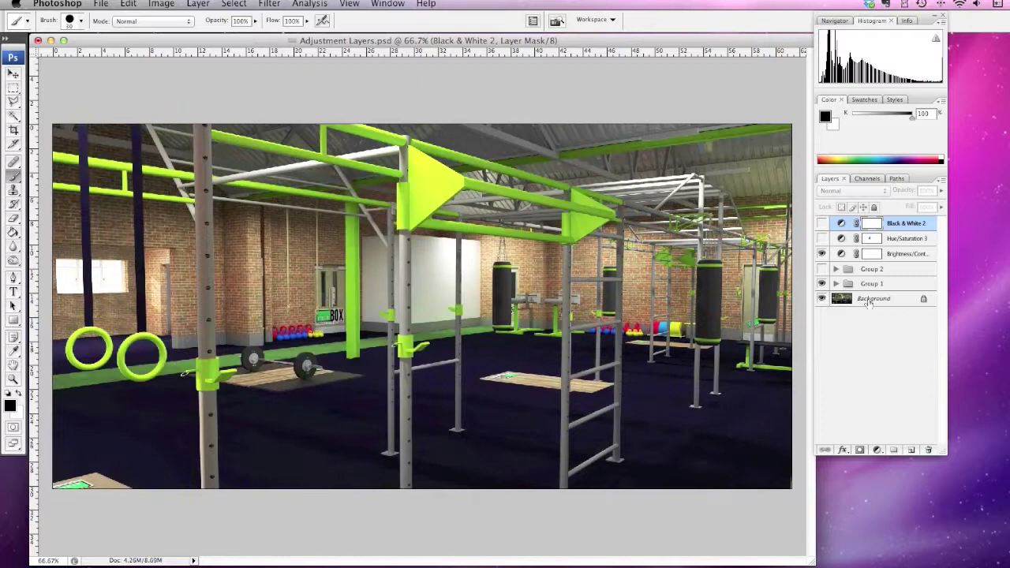
click(868, 300)
key(w)
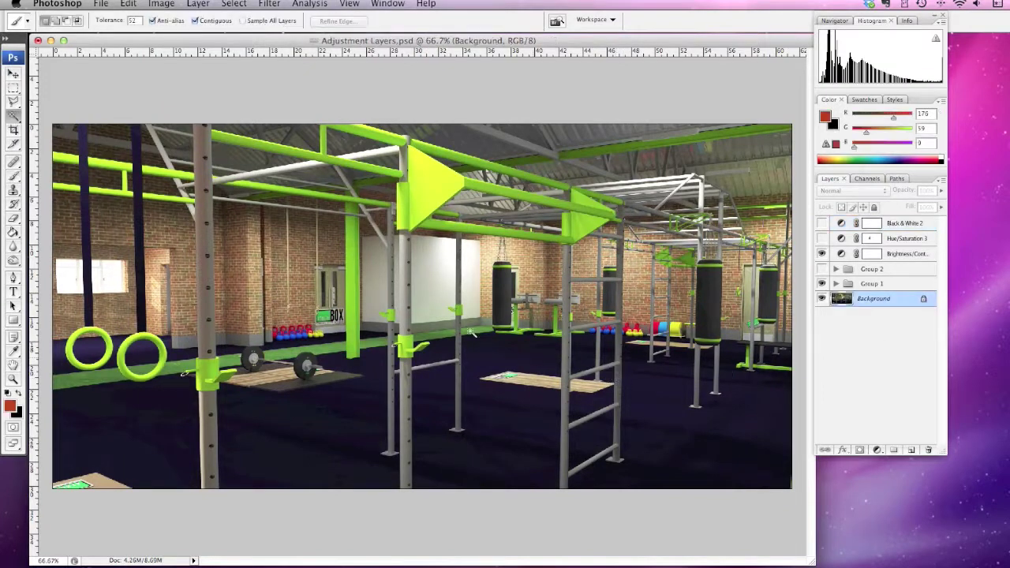
click(500, 270)
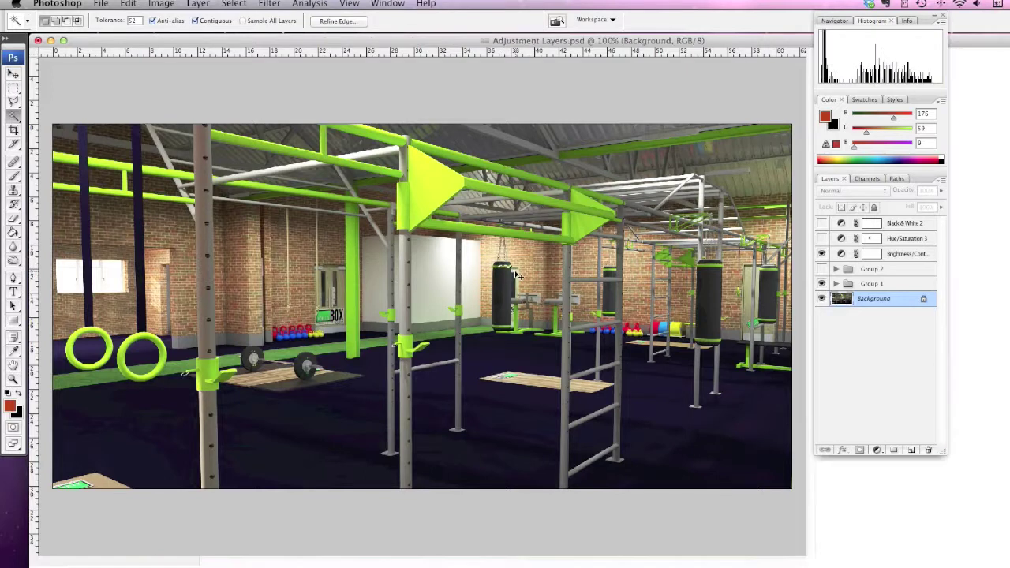
key(super+plus)
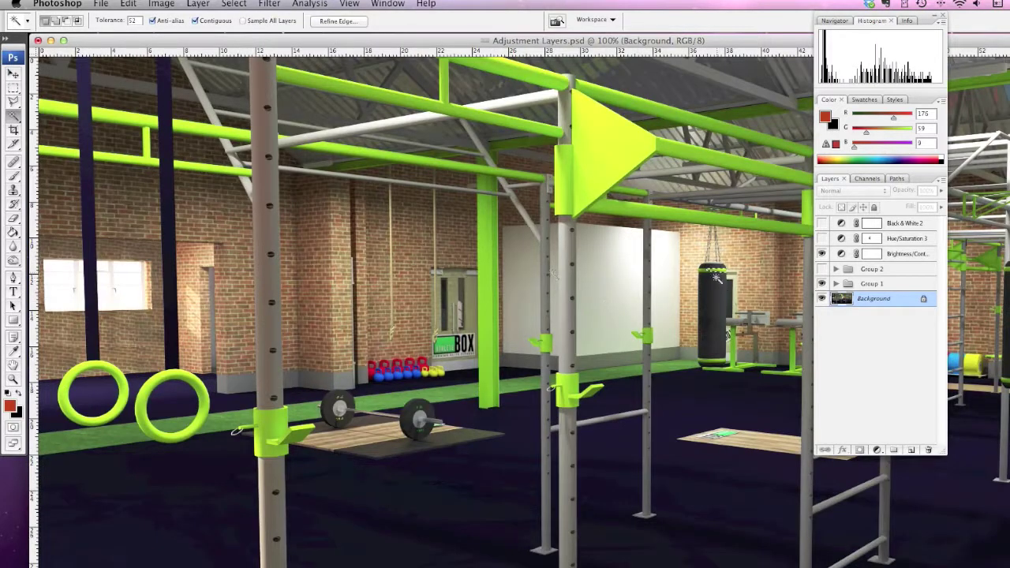
click(707, 271)
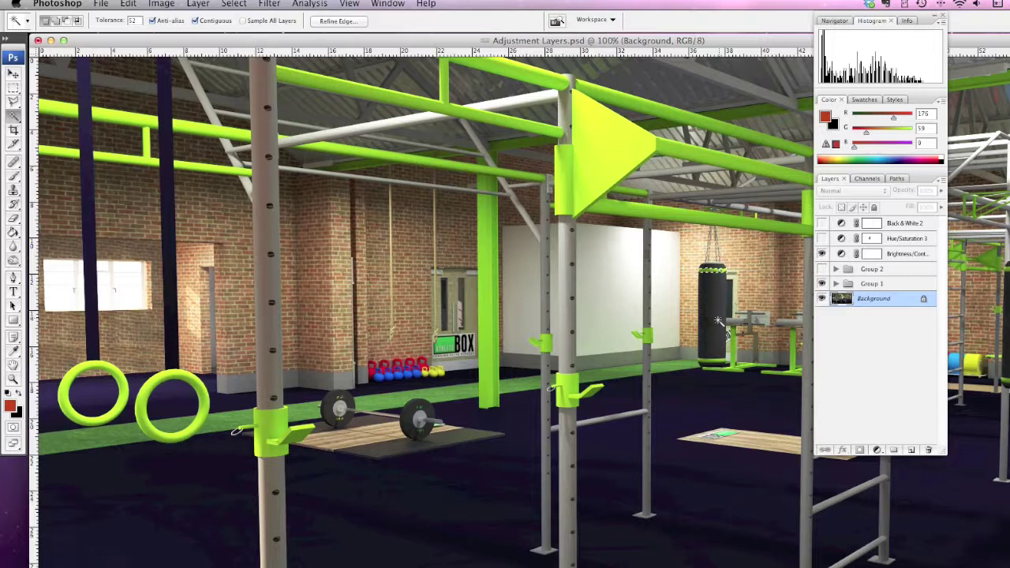
shift+click(710, 361)
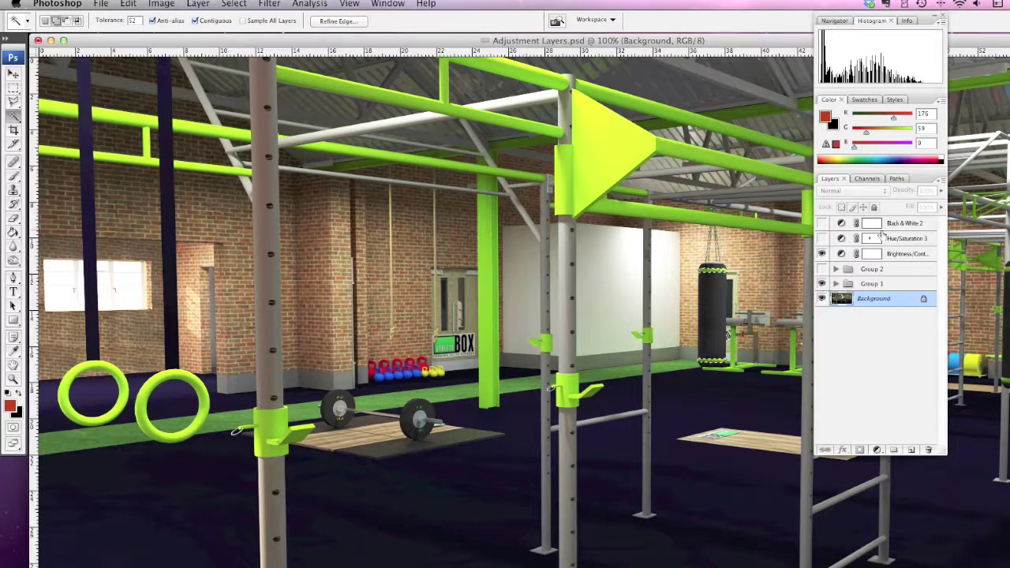
Step: Paint black on the Black & White 2 mask over the bag's bands to restore their green
click(870, 225)
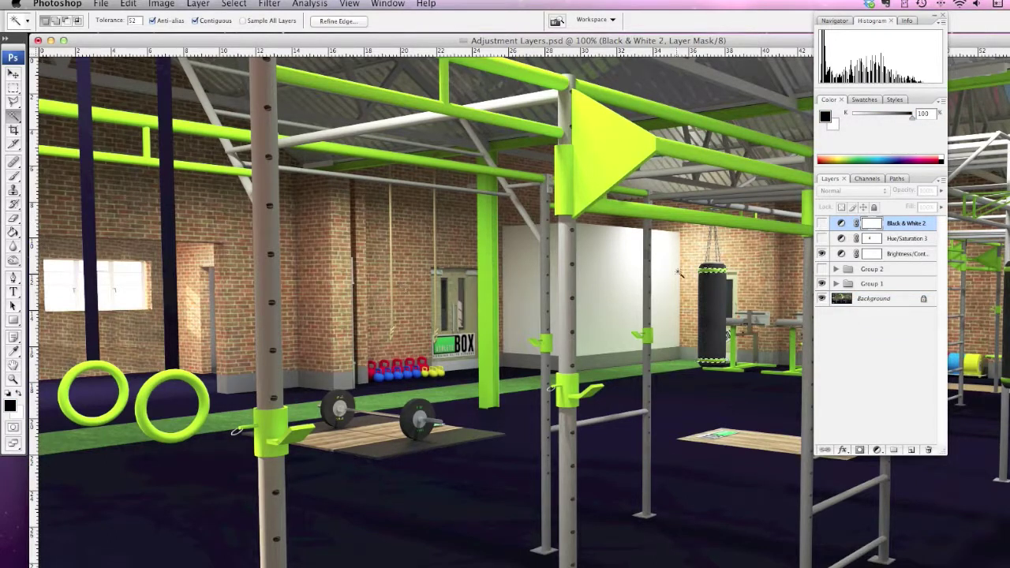
click(821, 222)
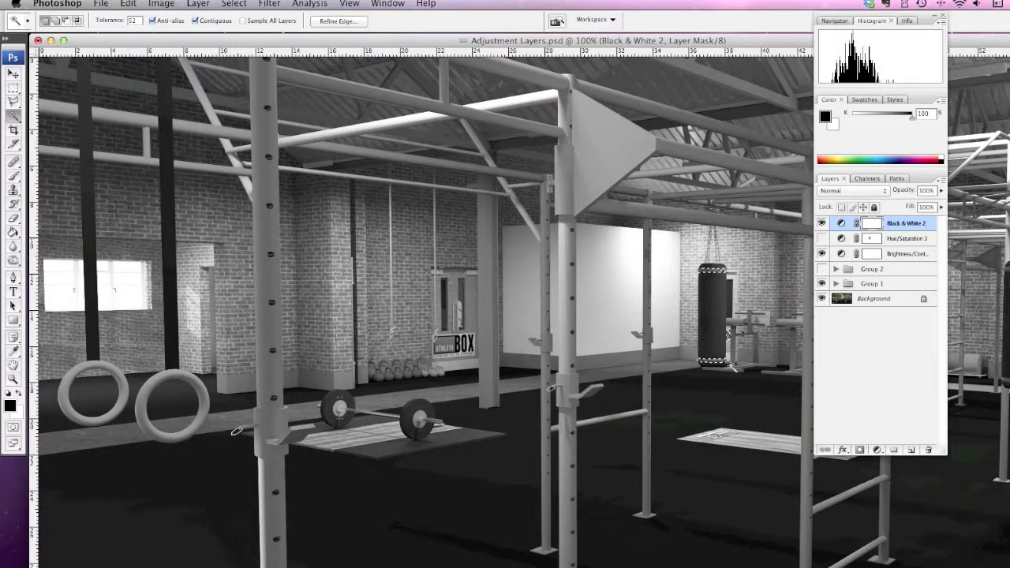
key(b)
mouse_move(713, 361)
mouse_down()
mouse_move(701, 361)
mouse_move(726, 355)
mouse_up()
mouse_move(733, 271)
mouse_down()
mouse_move(698, 271)
mouse_move(715, 272)
mouse_up()
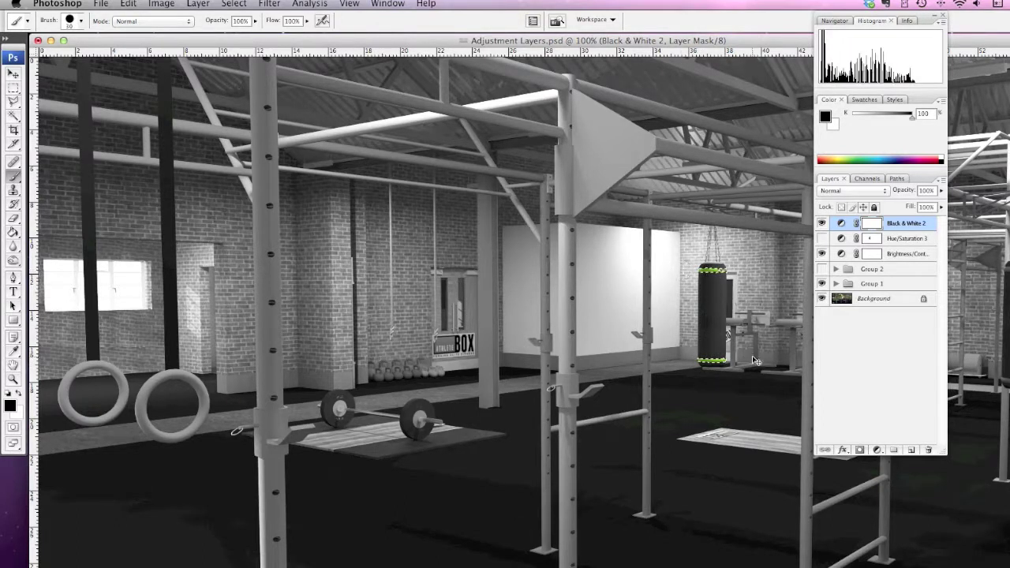
drag(755, 361, 753, 360)
key(super+minus)
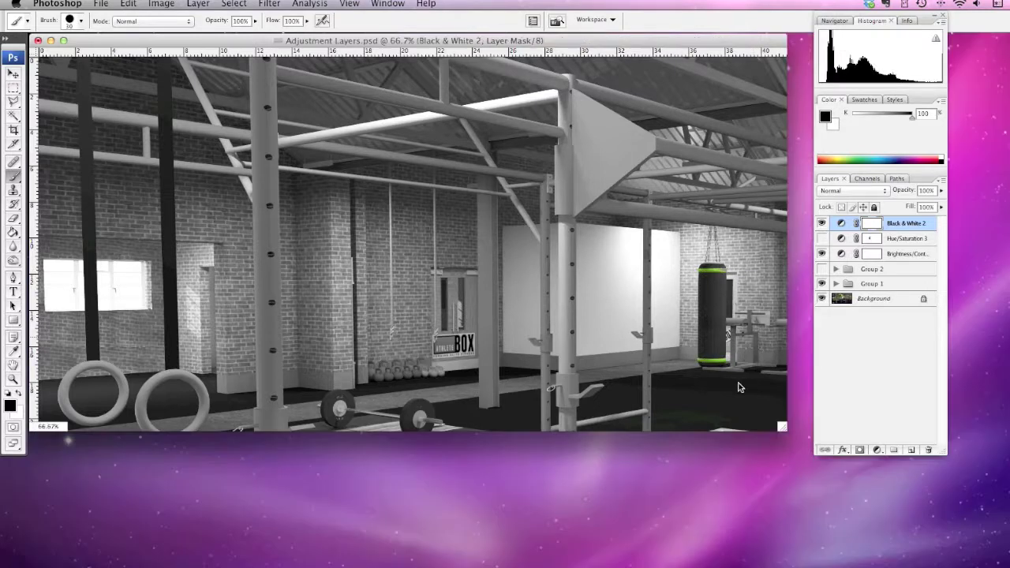
drag(783, 429, 975, 546)
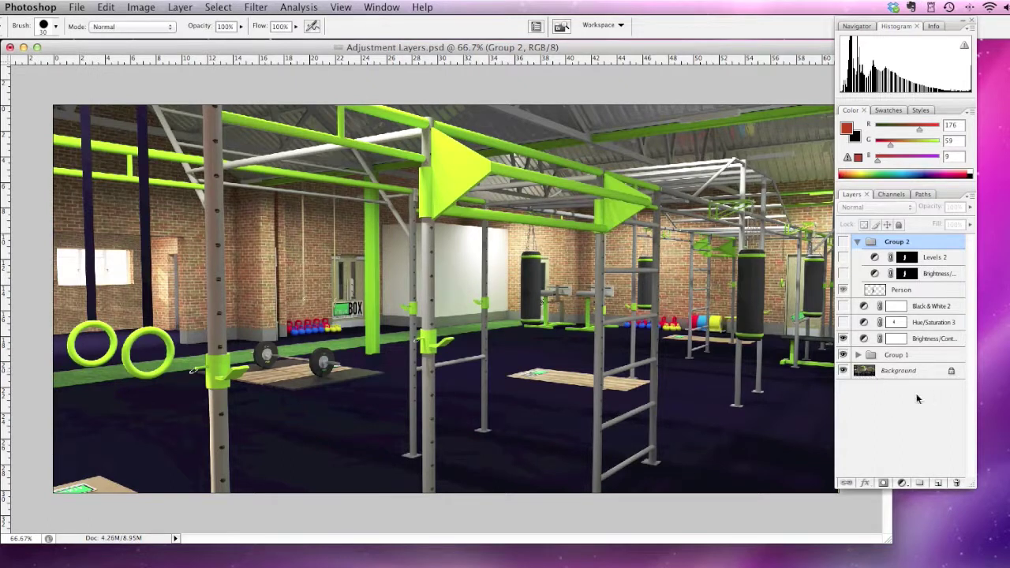
Step: Show Group 2 so the person appears beside the barbell
click(843, 241)
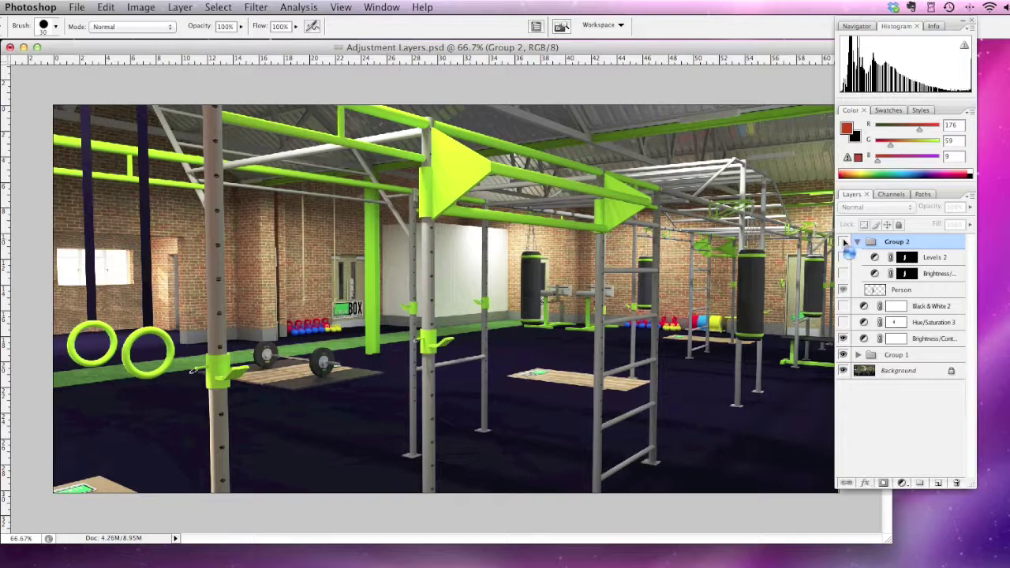
click(843, 242)
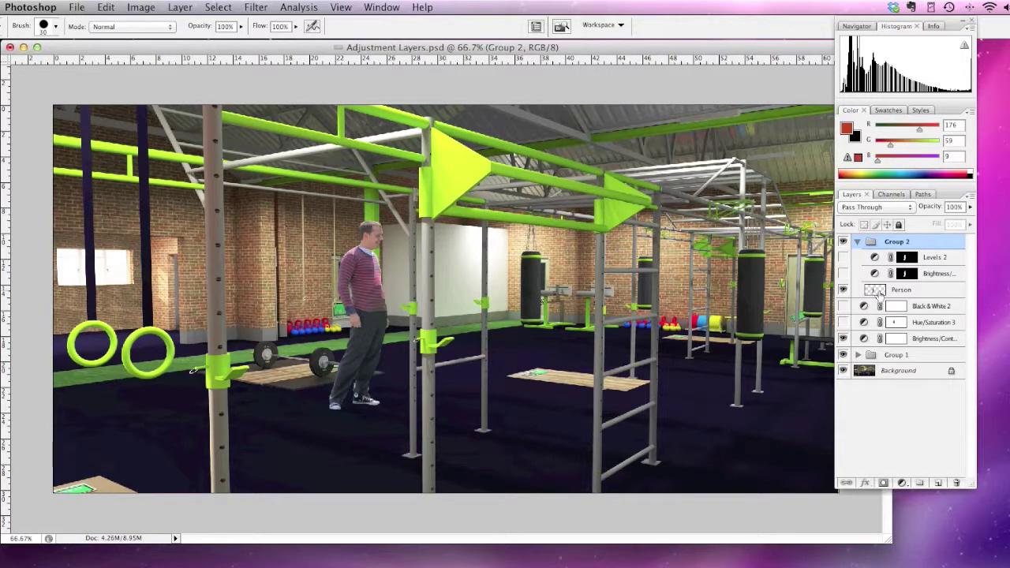
Step: Load the person's outline and add a Brightness/Contrast layer at +41 brightness and +74 contrast
super+click(876, 291)
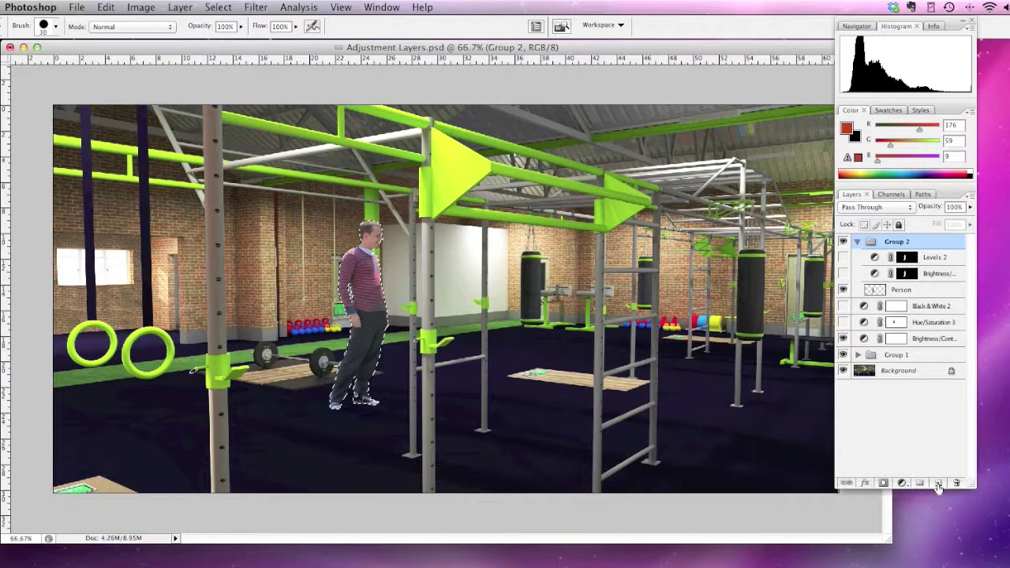
click(902, 483)
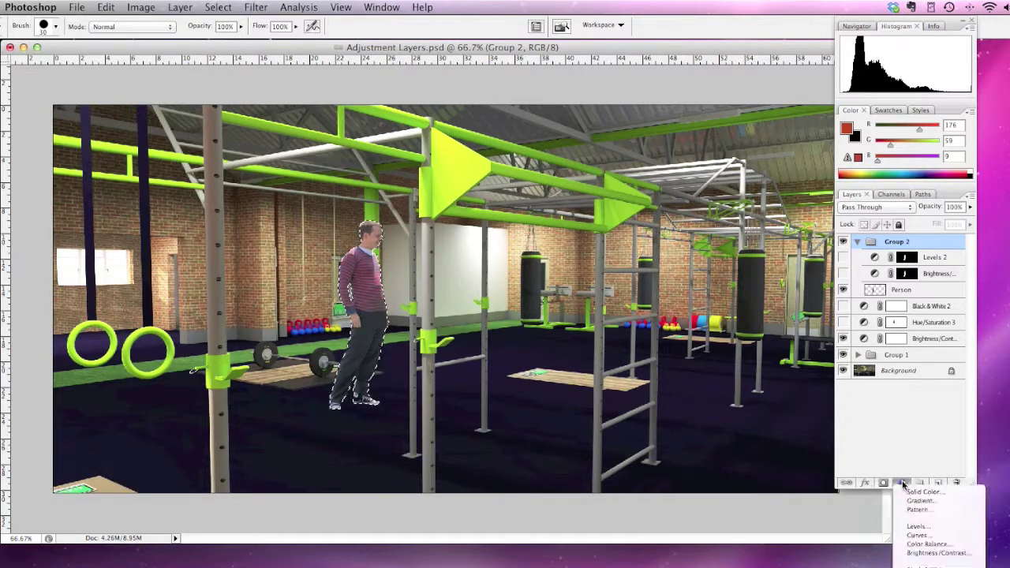
click(931, 553)
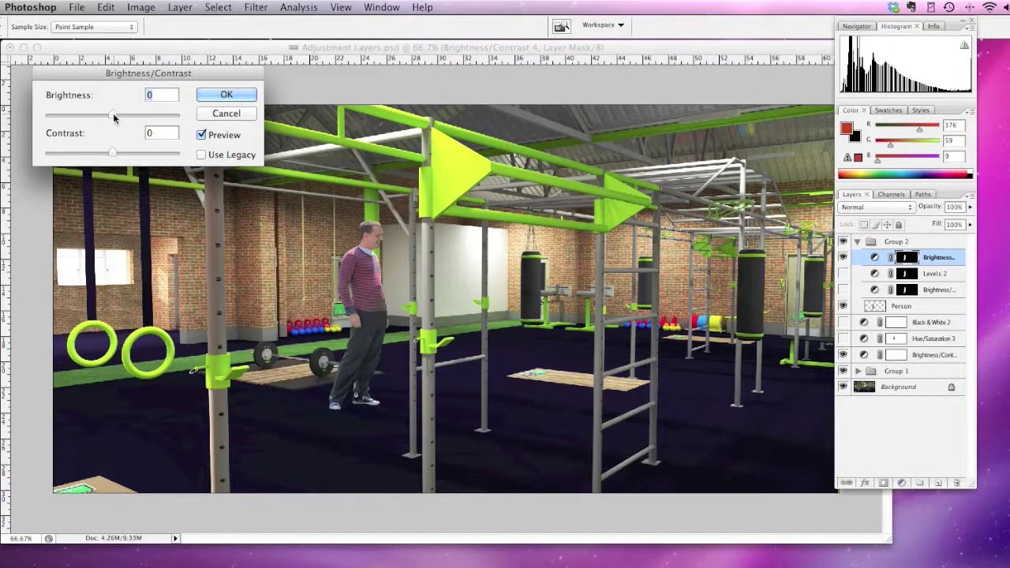
drag(113, 117, 142, 117)
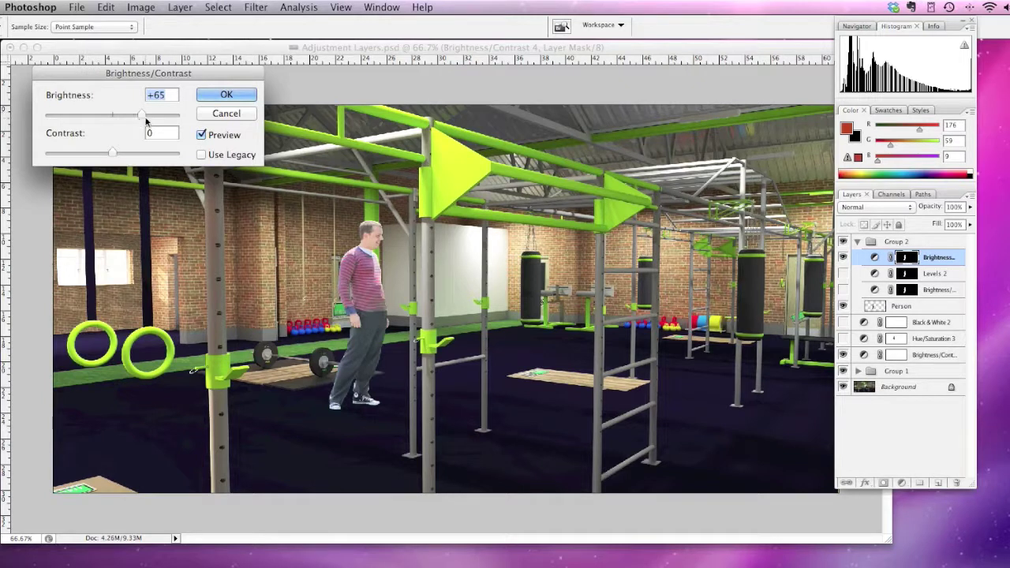
drag(134, 117, 161, 156)
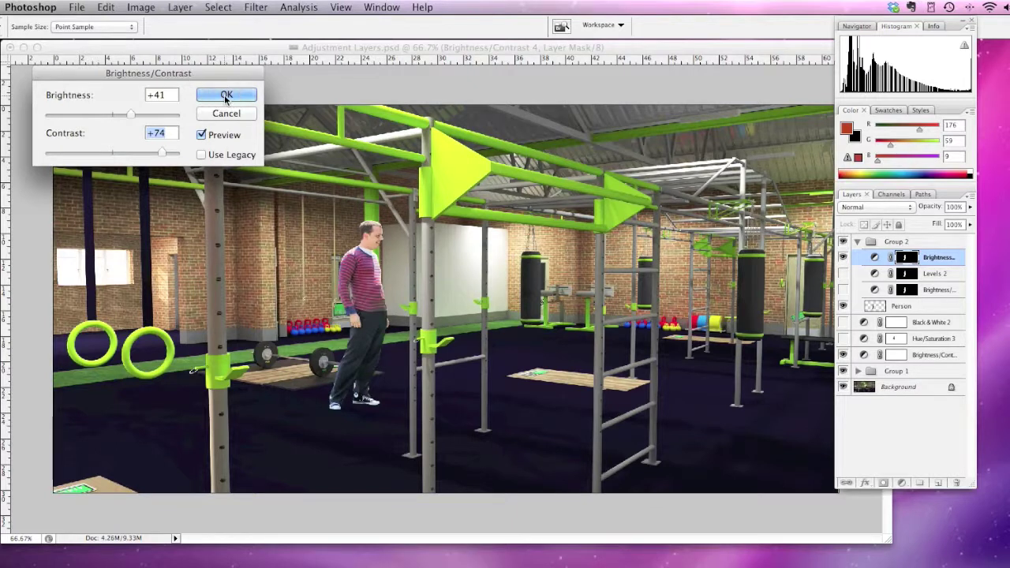
key(Return)
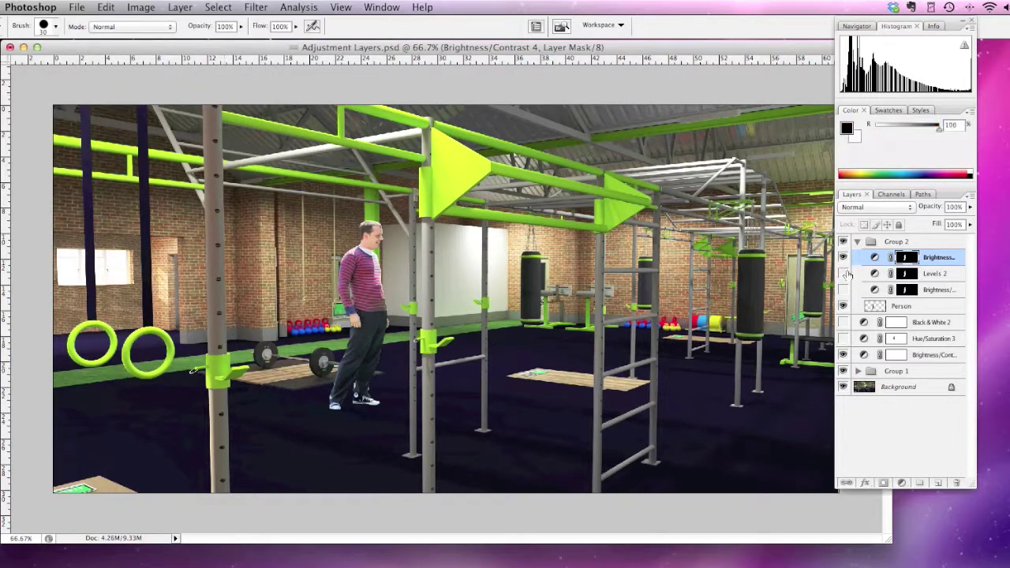
Step: Toggle the person's brightening off and on to compare, then collapse Group 2
click(843, 257)
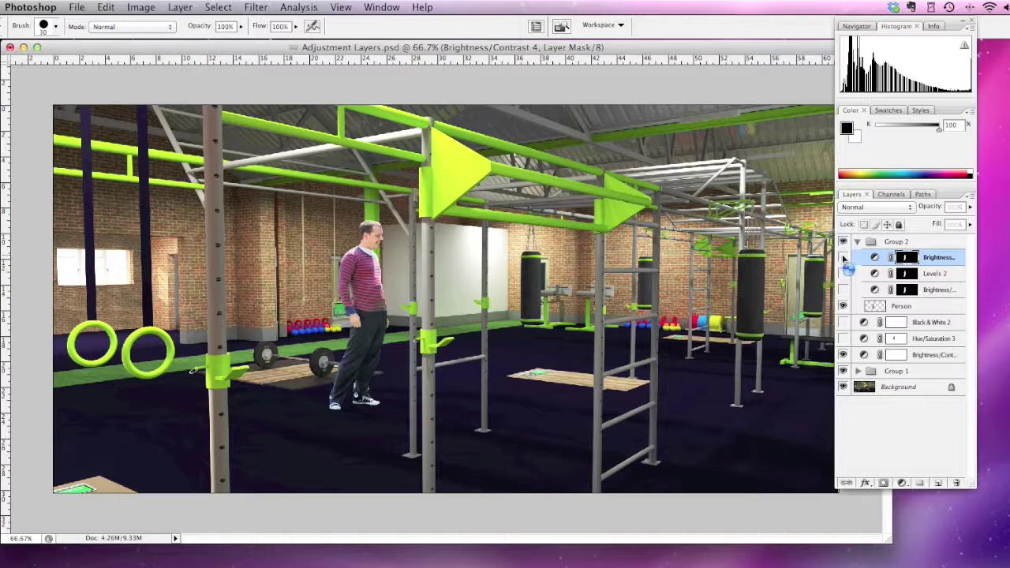
click(843, 257)
click(857, 241)
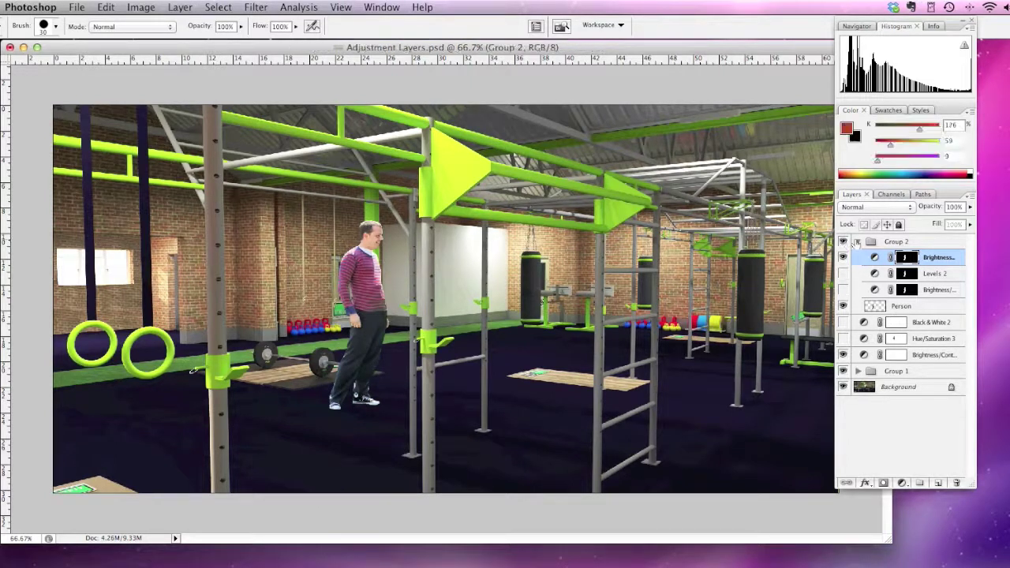